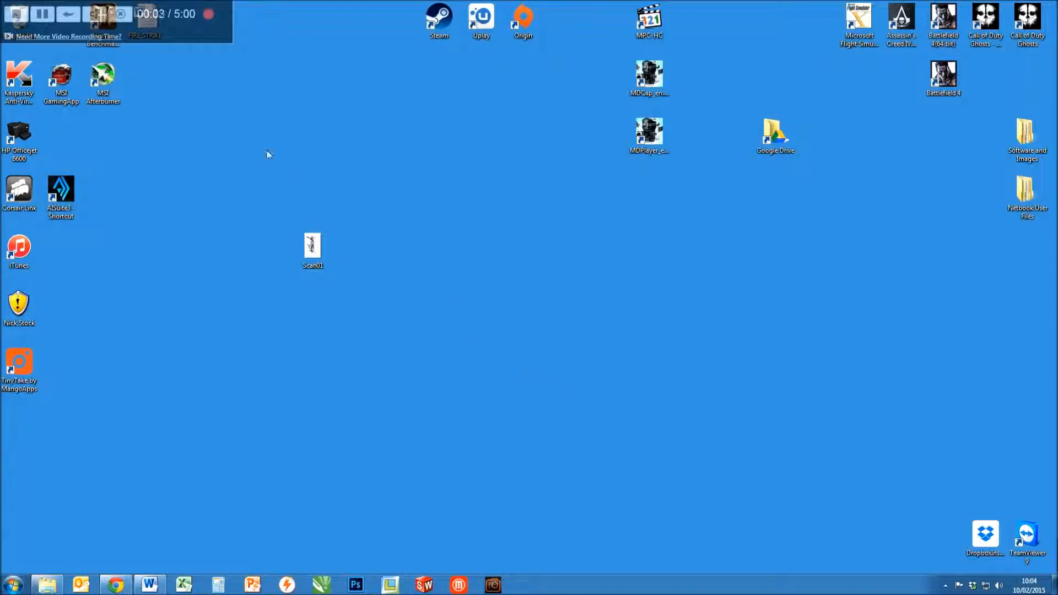
drag(197, 41, 996, 44)
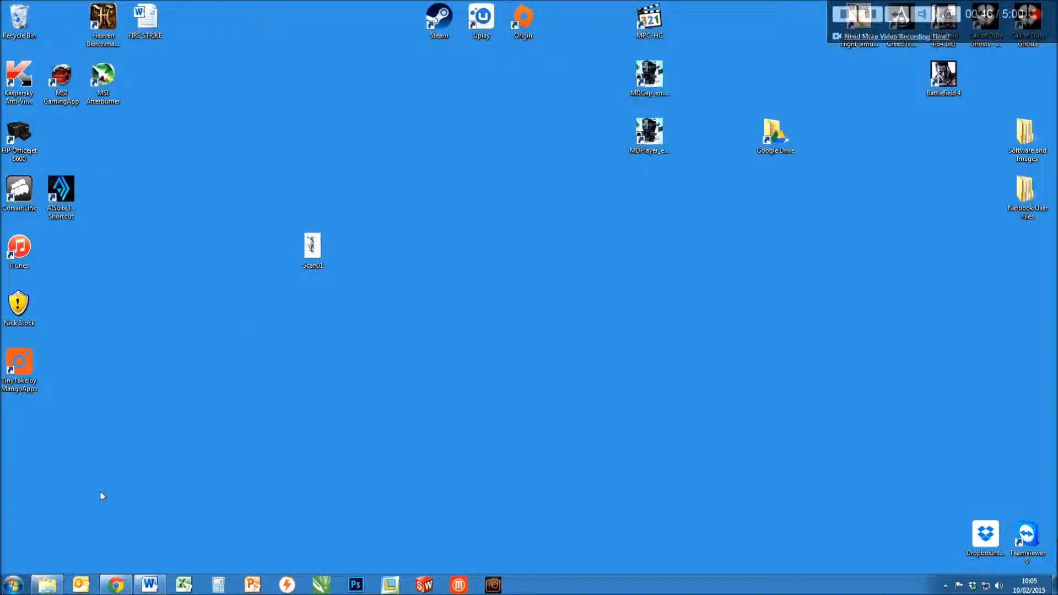
Launch Paint and open the Scan01 image from the desktop
click(22, 585)
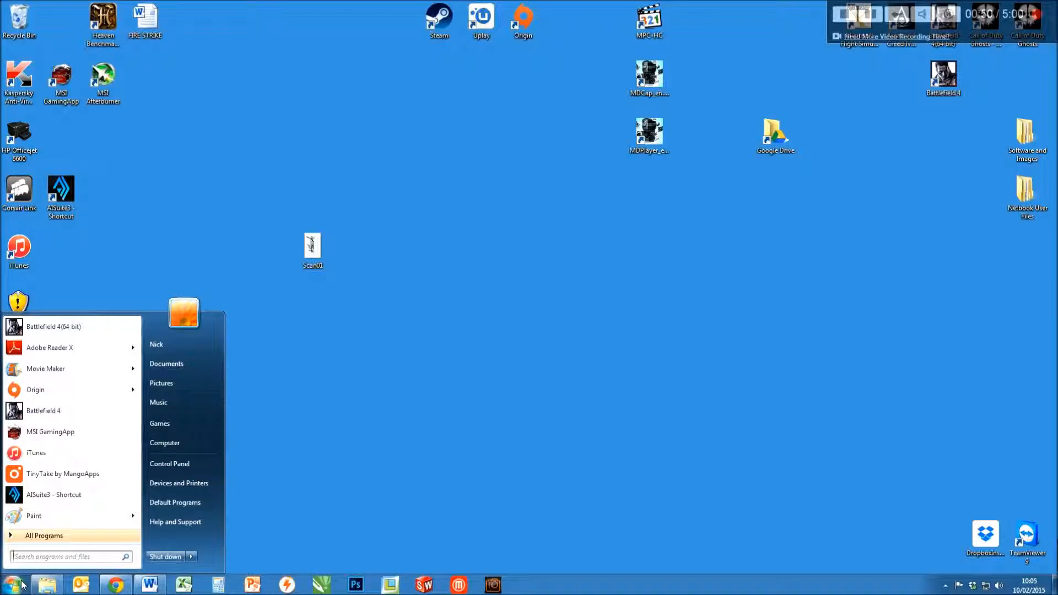
text(paint)
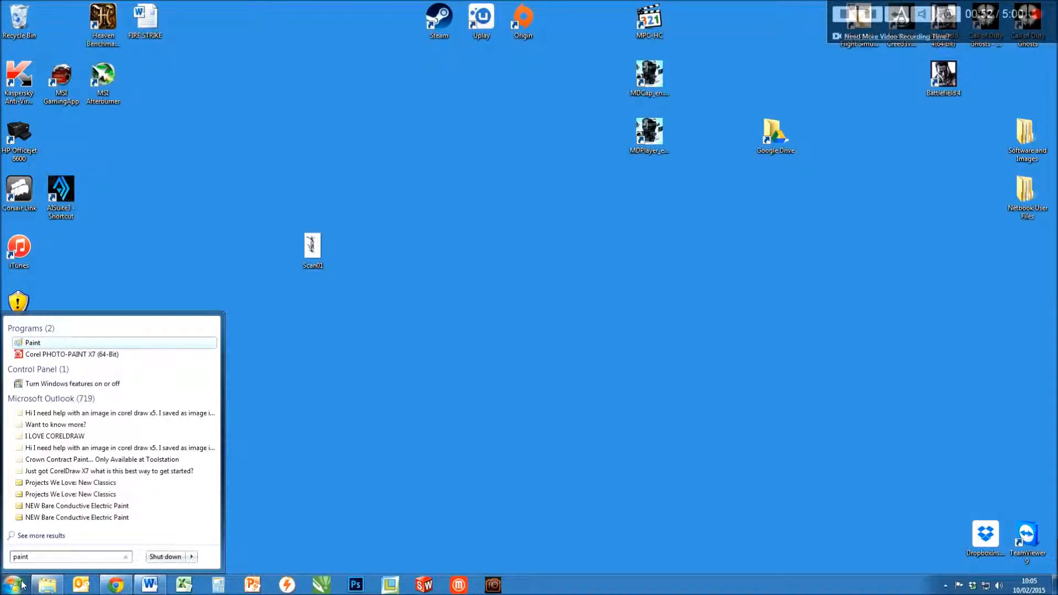
click(32, 343)
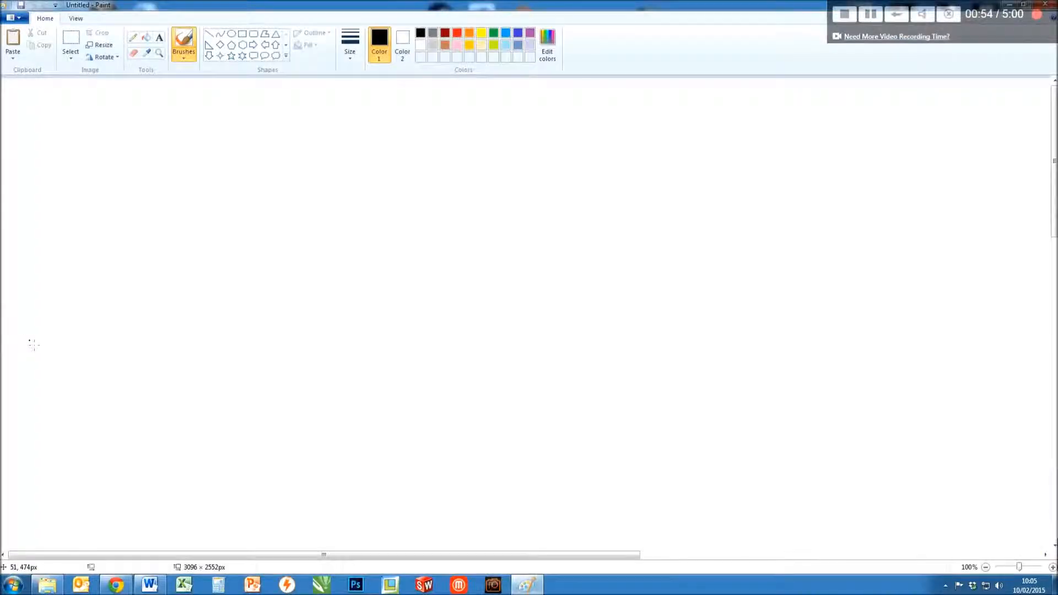
click(18, 18)
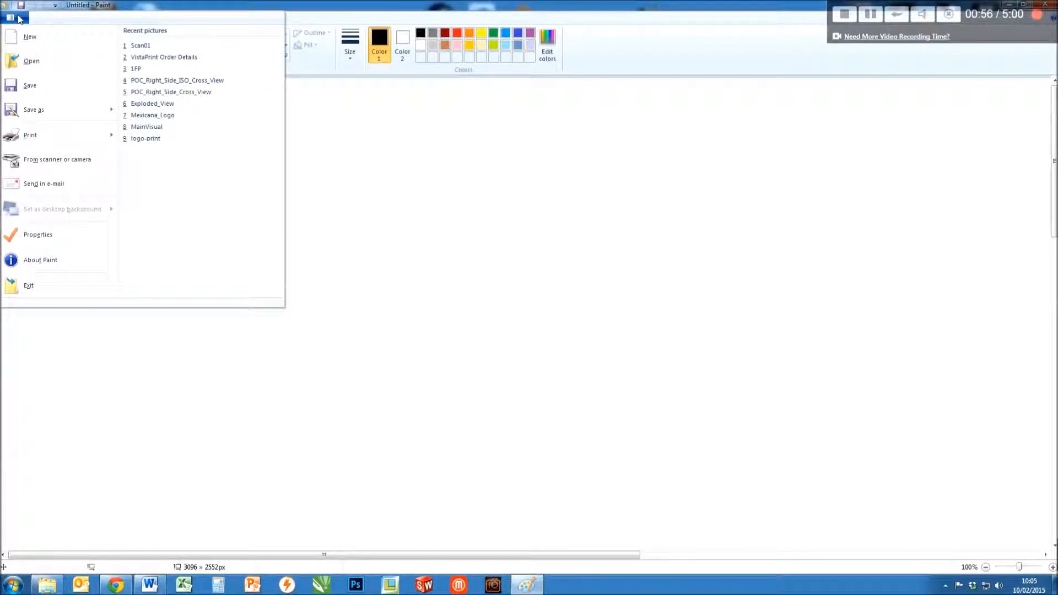
click(34, 58)
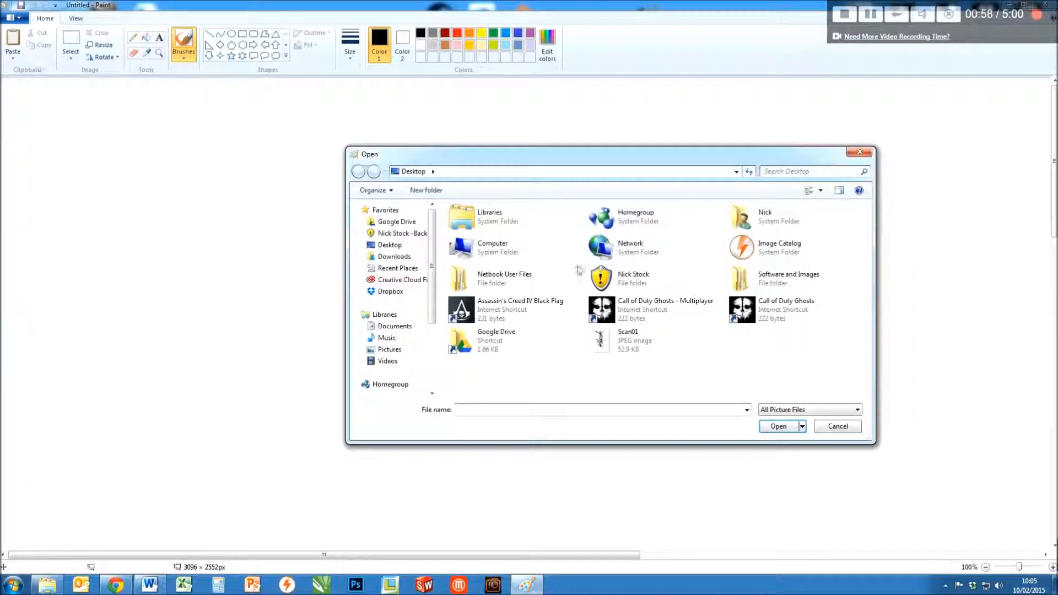
click(644, 338)
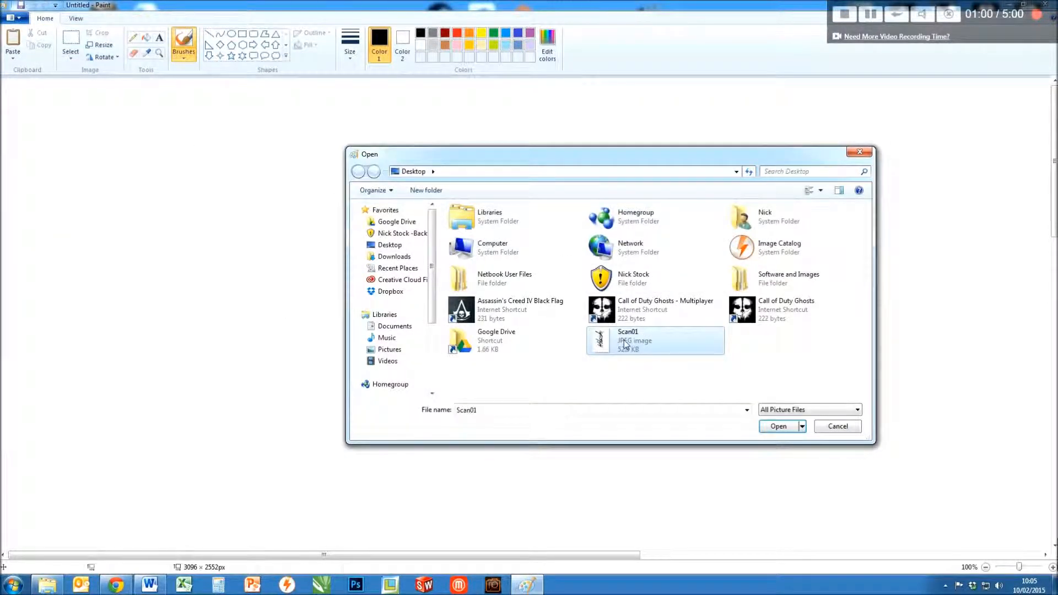
click(776, 427)
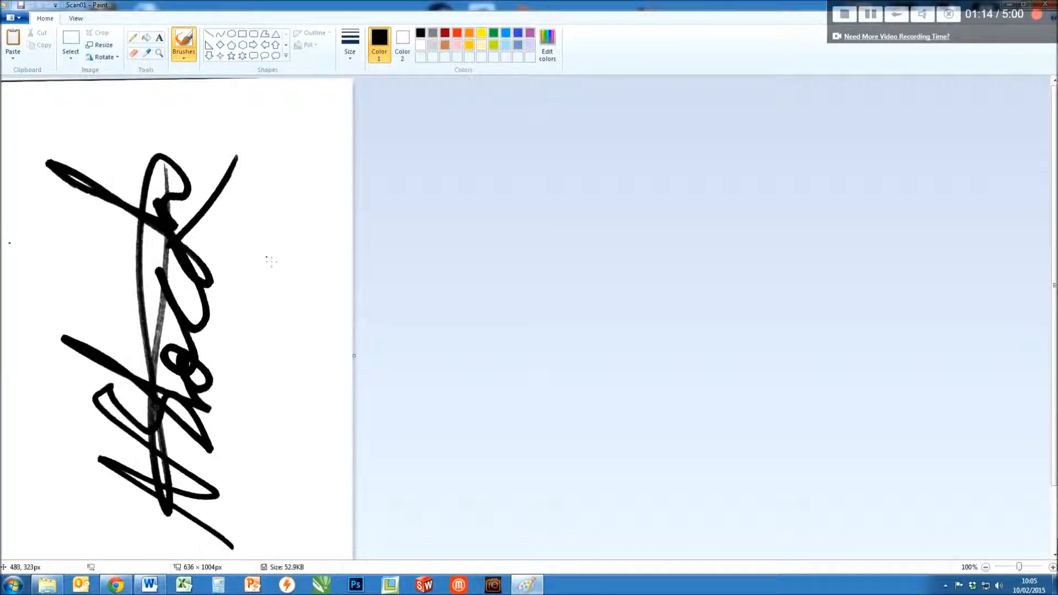
Cut the whole signature out of the scan using a rectangular selection of about 445 × 821 px
click(162, 55)
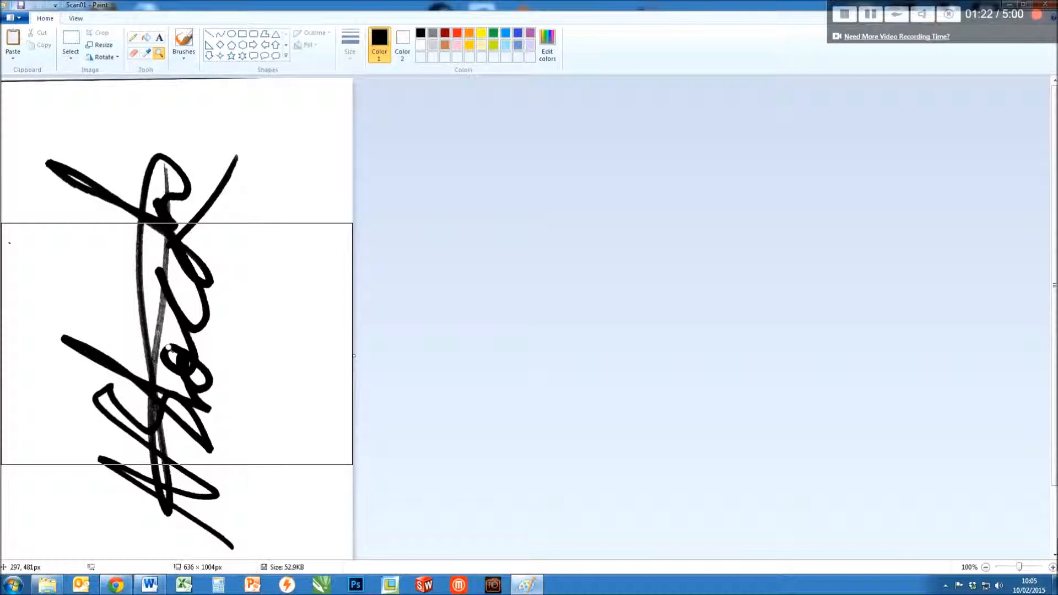
click(168, 347)
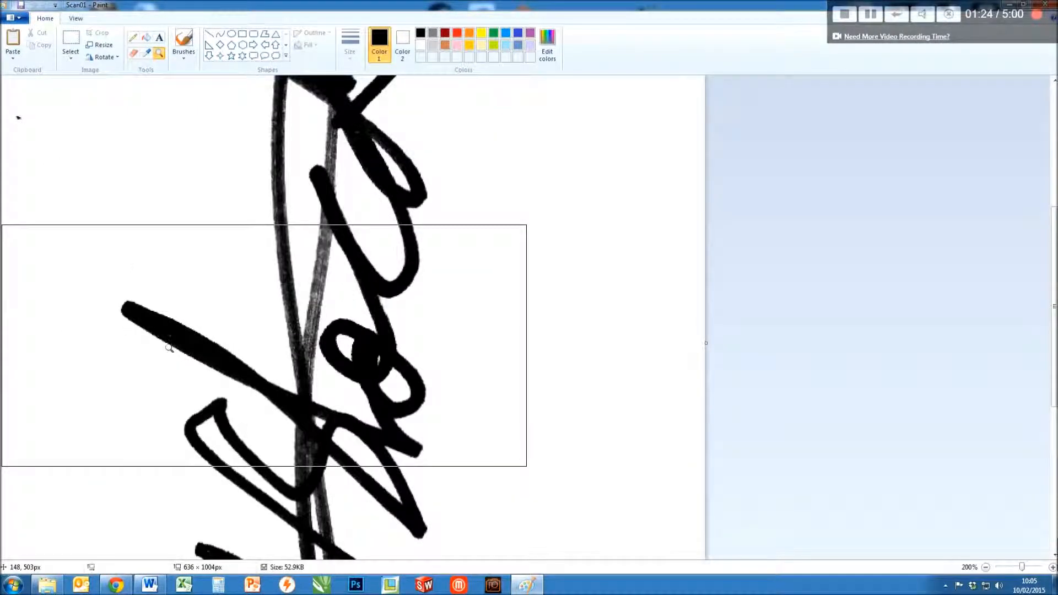
right_click(168, 347)
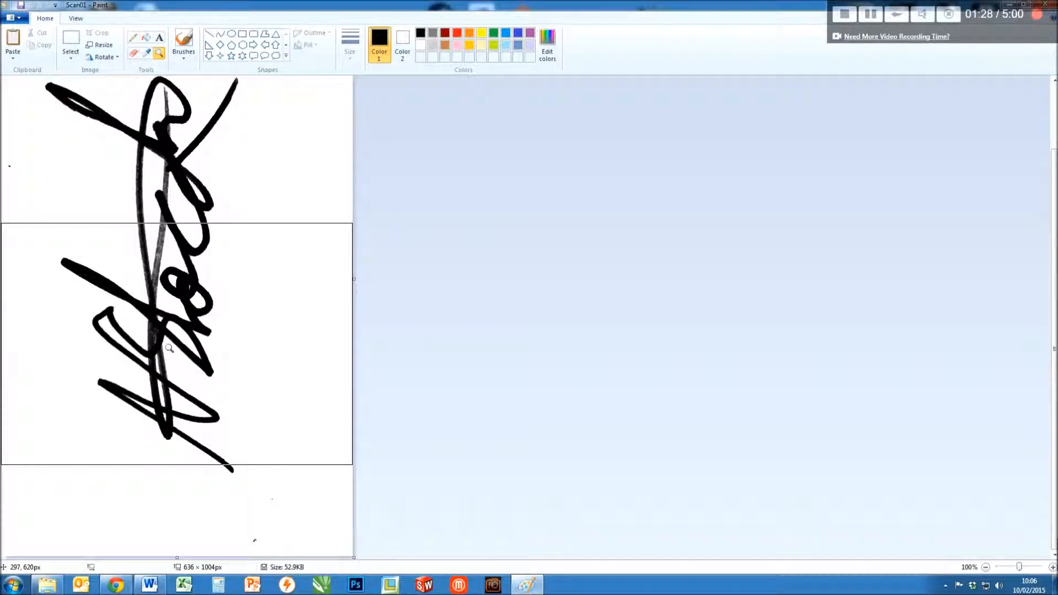
right_click(171, 284)
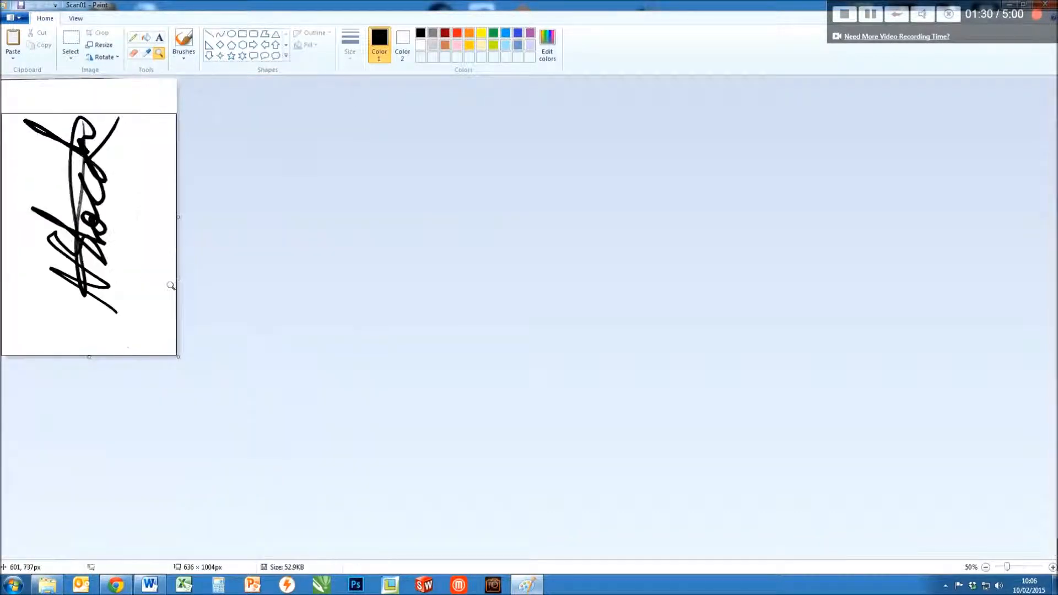
click(70, 40)
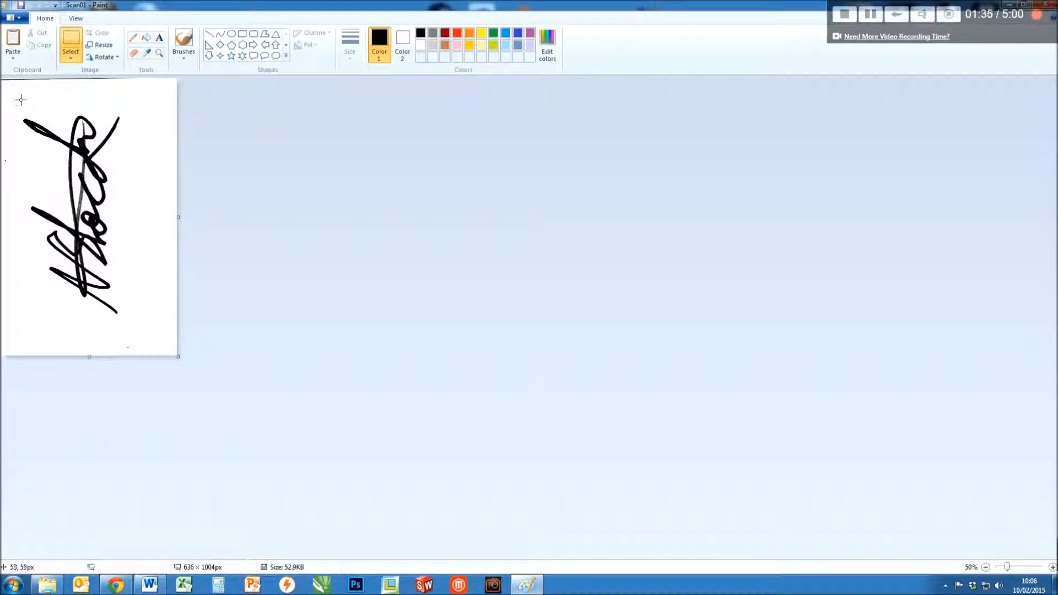
mouse_move(19, 104)
mouse_down()
mouse_move(71, 190)
mouse_move(138, 265)
mouse_move(142, 332)
mouse_up()
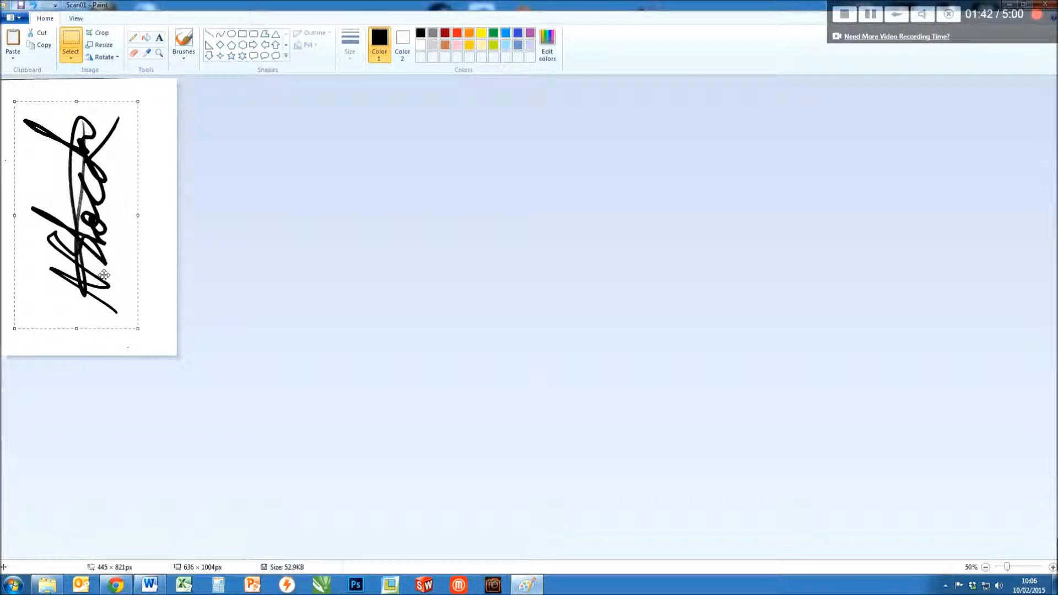
key(Delete)
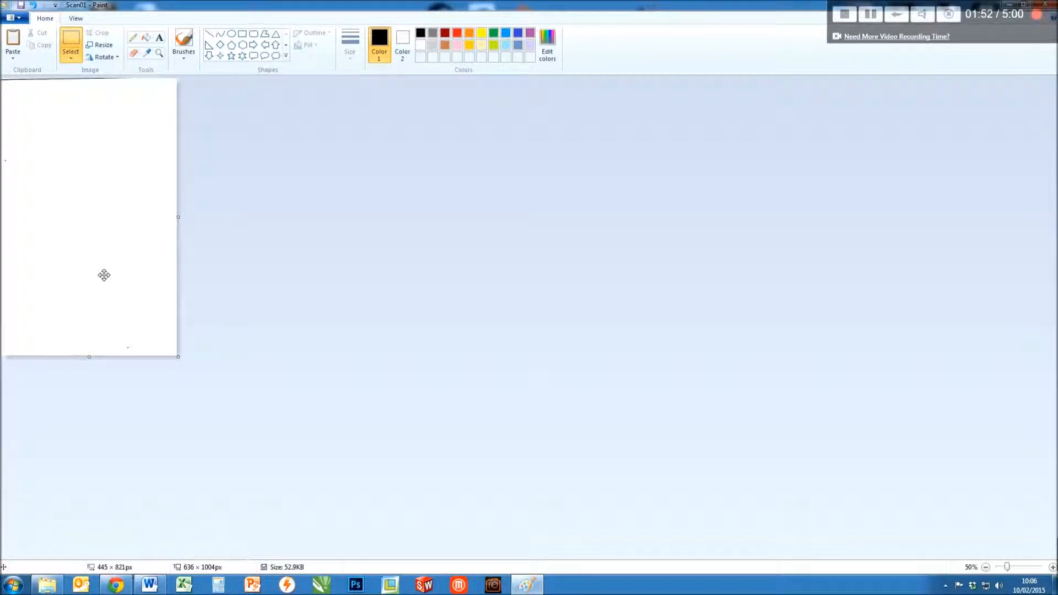
Start a new blank picture without saving the changes to Scan01
click(15, 19)
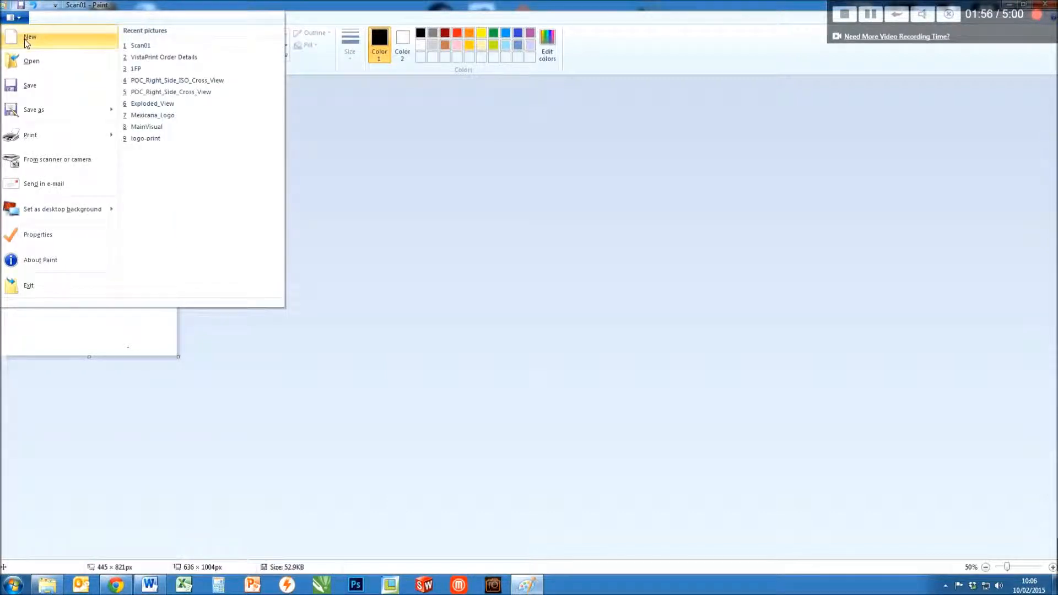
click(26, 38)
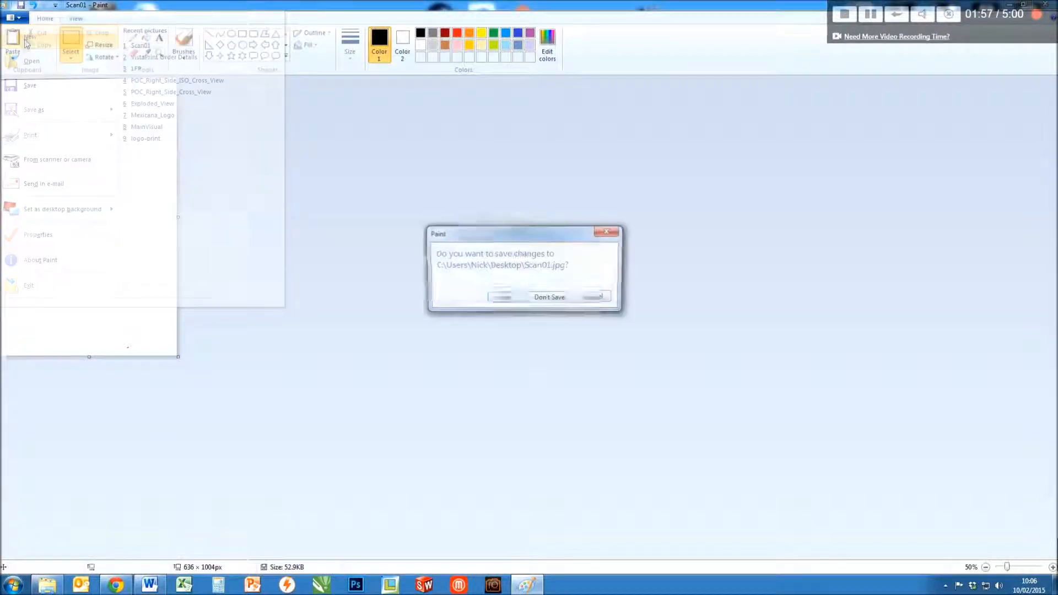
click(555, 300)
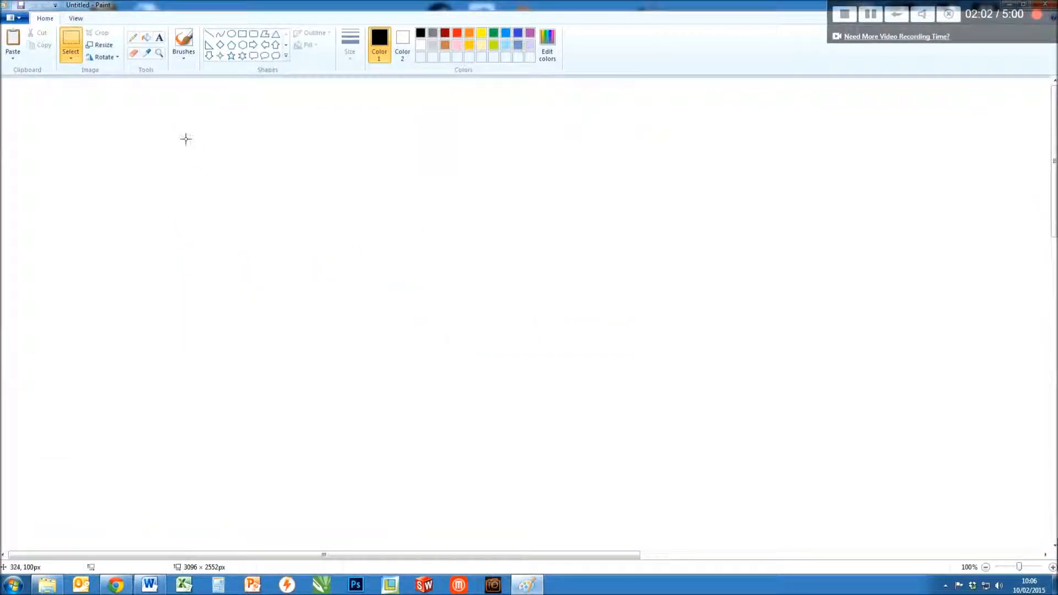
Reshape the blank canvas into a wide, short strip of about 4096 × 1060 px
click(160, 54)
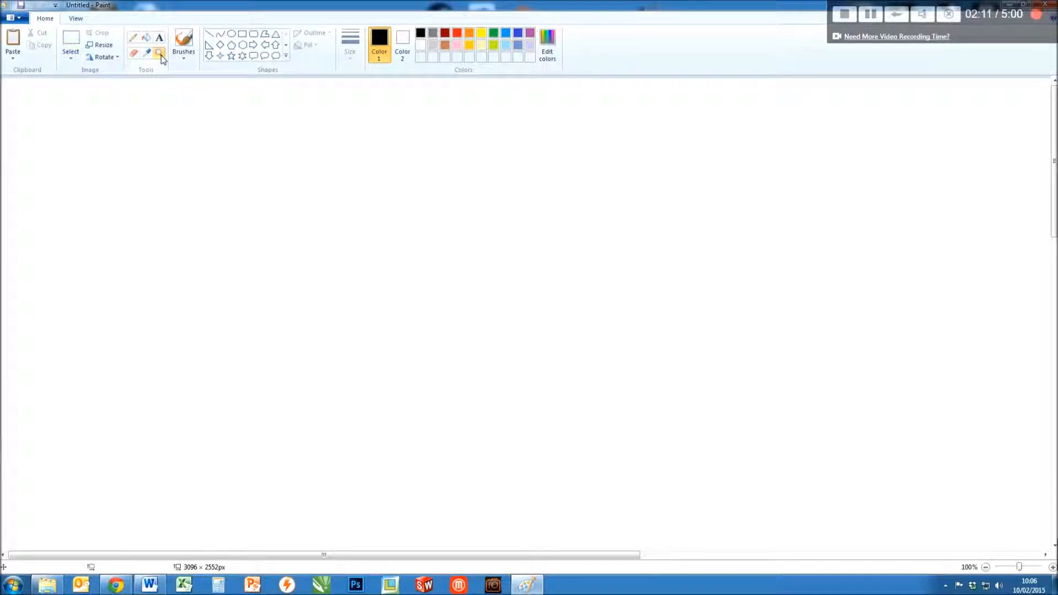
right_click(377, 266)
right_click(378, 266)
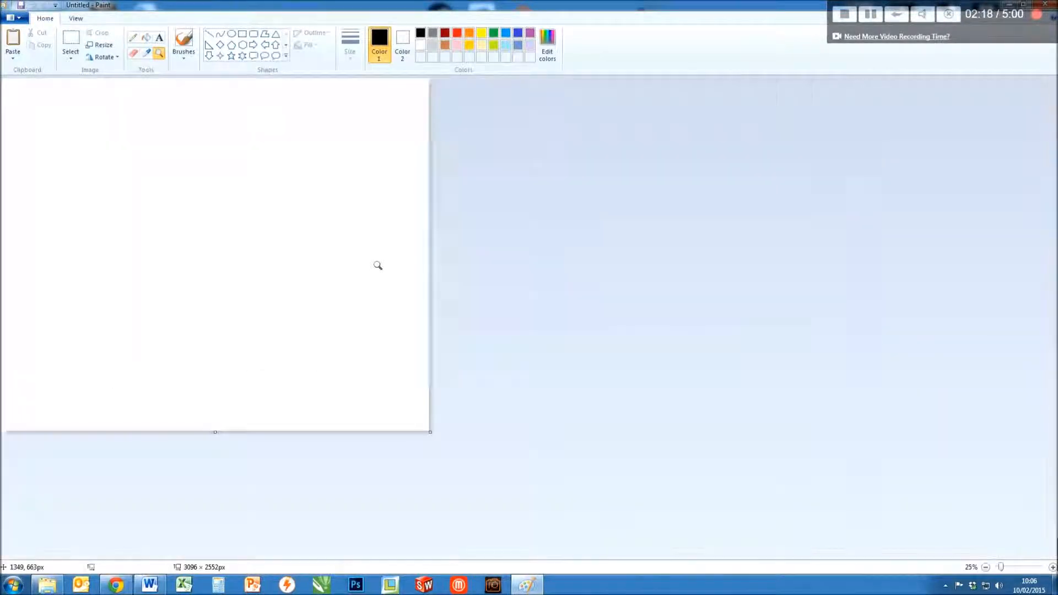
click(70, 41)
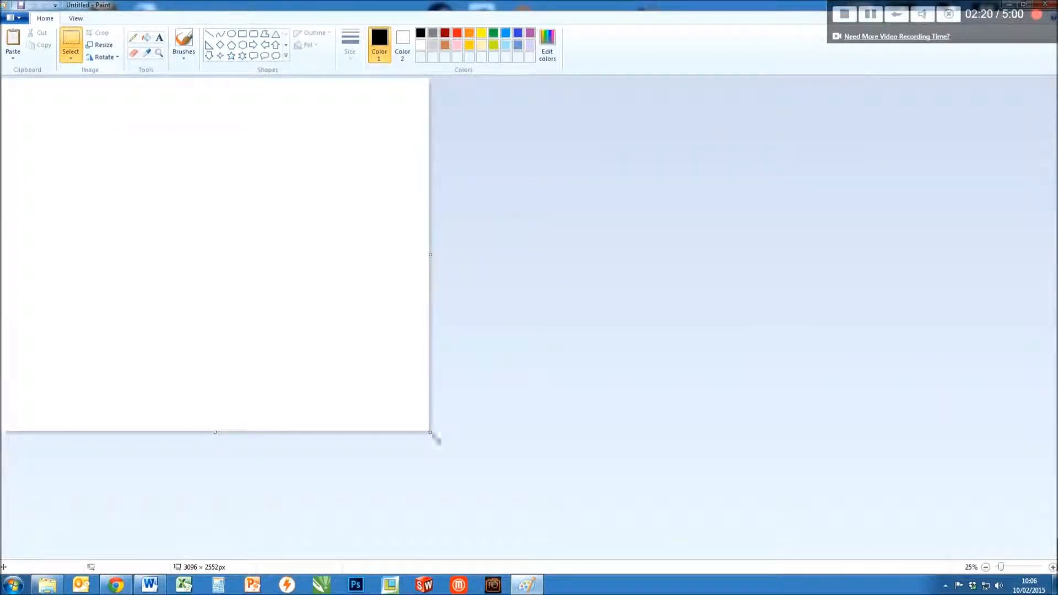
drag(431, 434, 466, 349)
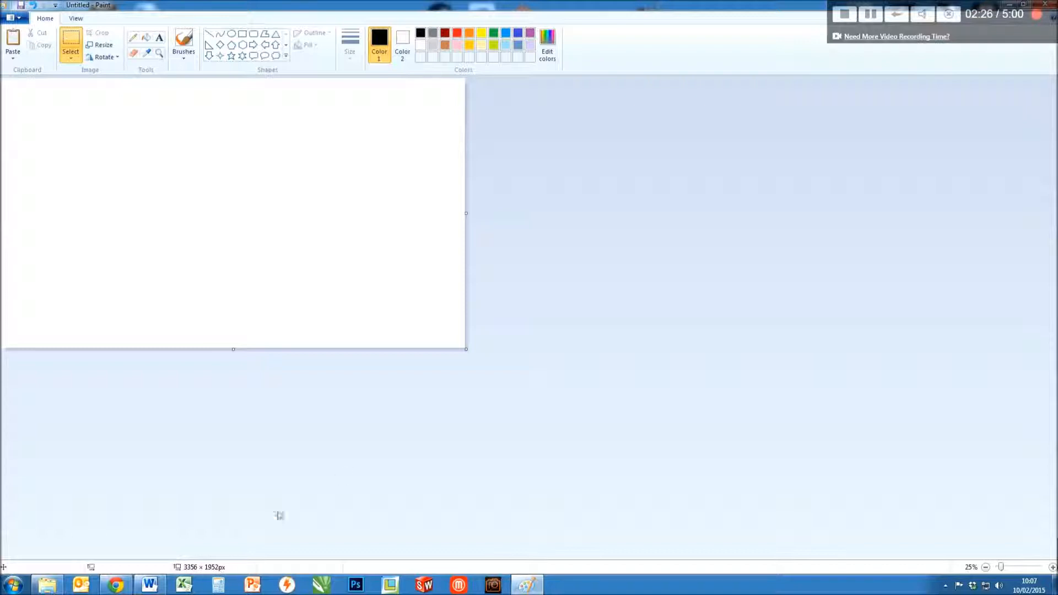
drag(467, 351, 569, 228)
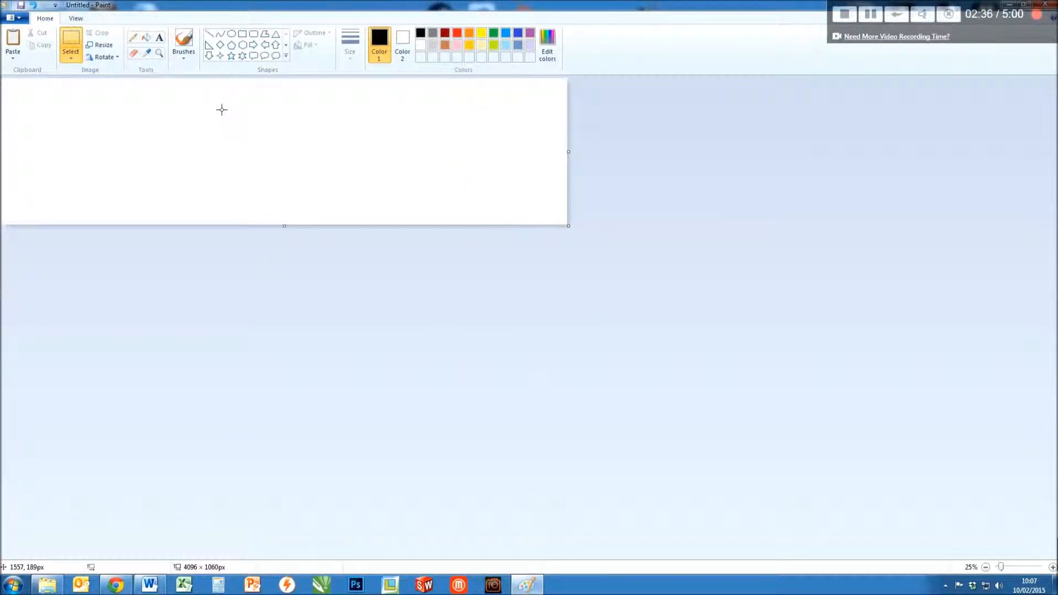
Paste the cut signature onto the canvas and rotate it right by 90°
key(ctrl+v)
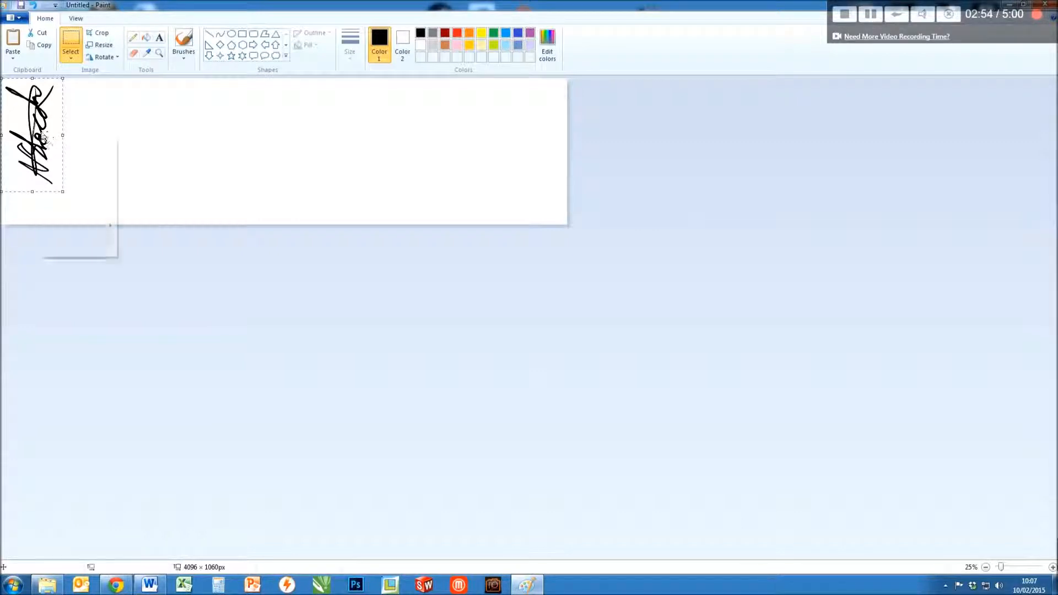
right_click(42, 133)
mouse_move(95, 228)
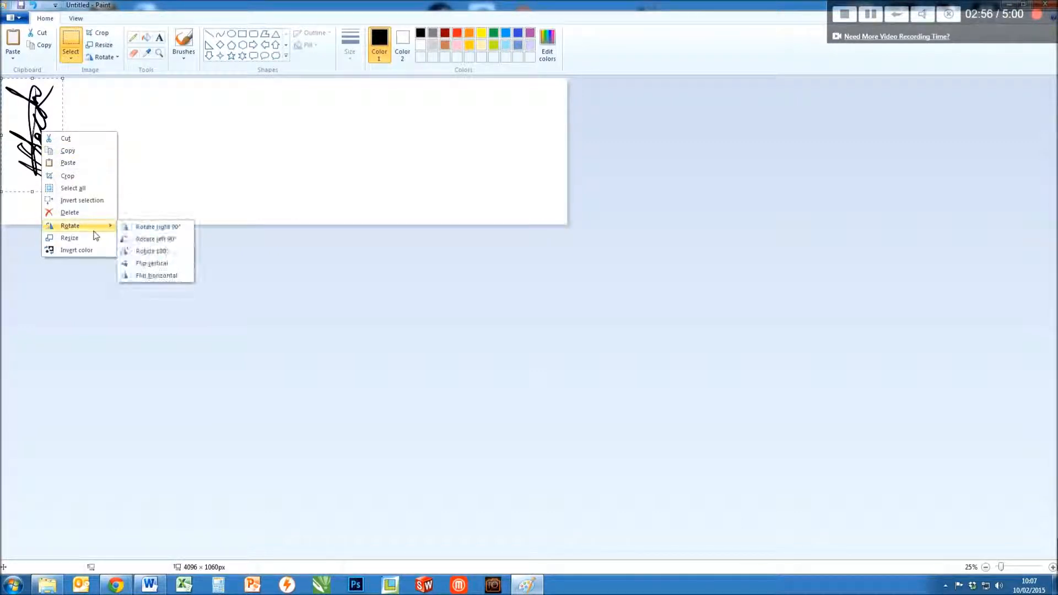
click(140, 227)
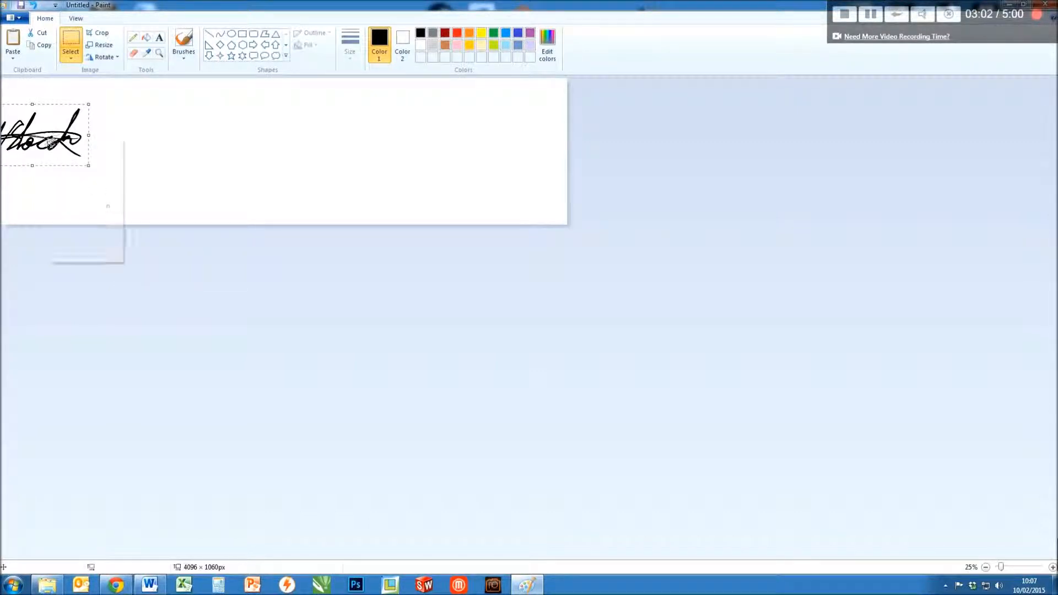
Enlarge the signature to 200 percent with its aspect ratio maintained and move it to the middle of the canvas
right_click(52, 143)
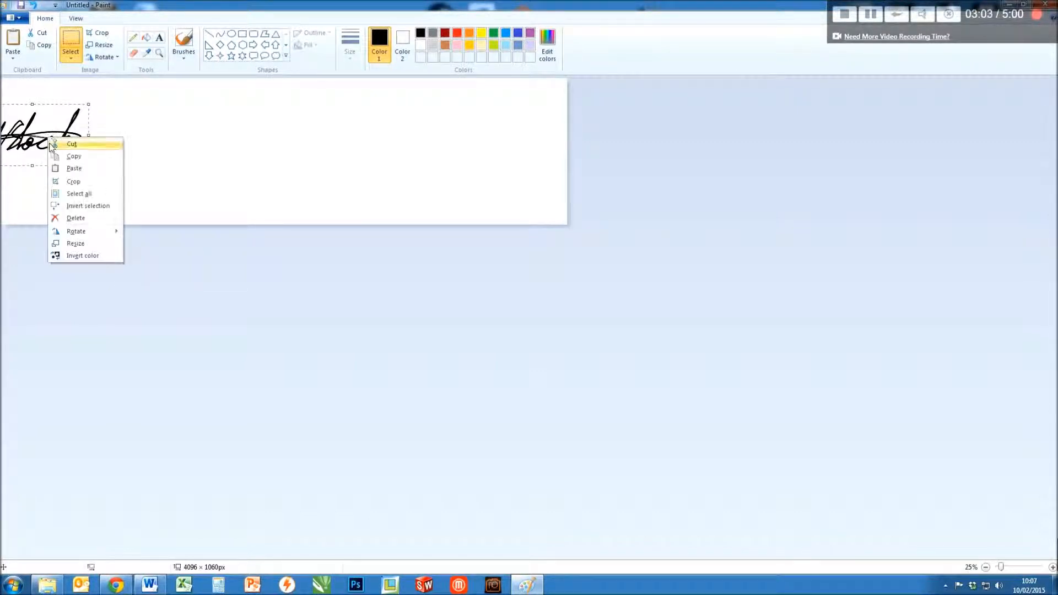
click(88, 249)
double_click(129, 103)
text(200)
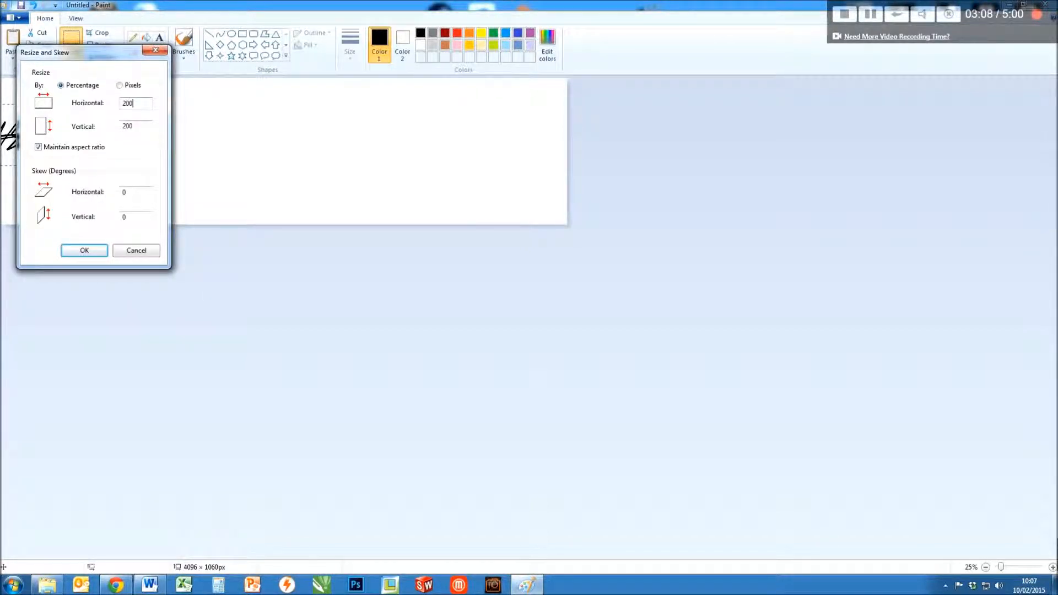
key(Return)
drag(96, 177, 287, 164)
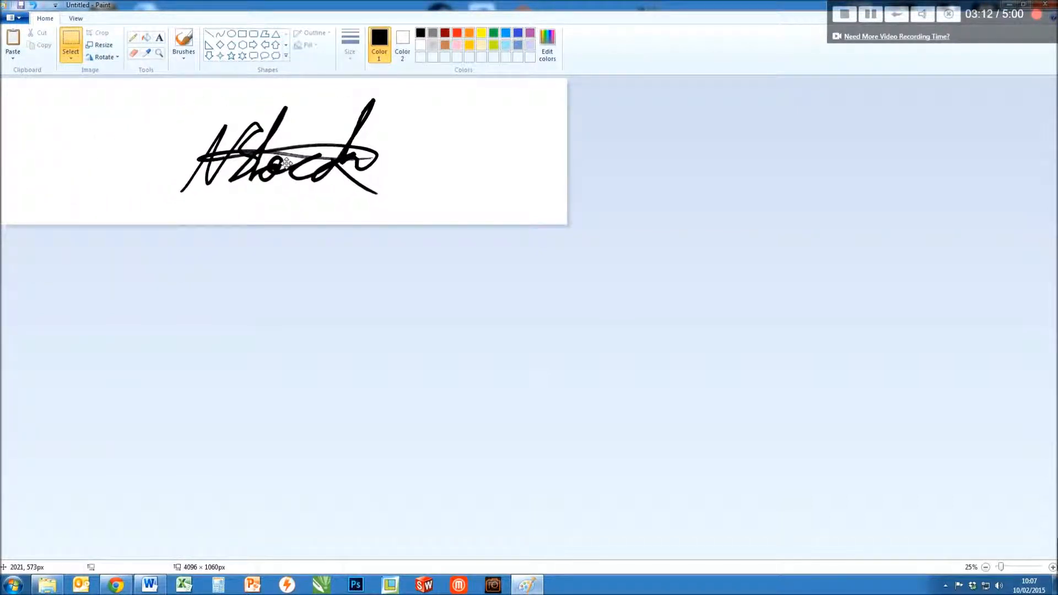
Save the picture to the desktop as a PNG named sig1 and close the program
click(21, 18)
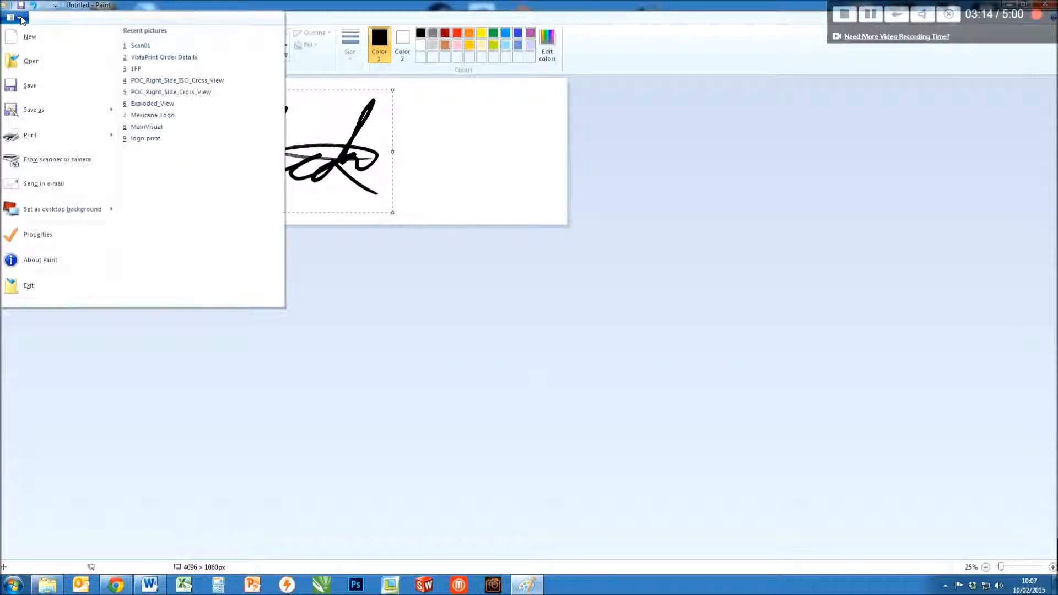
click(33, 85)
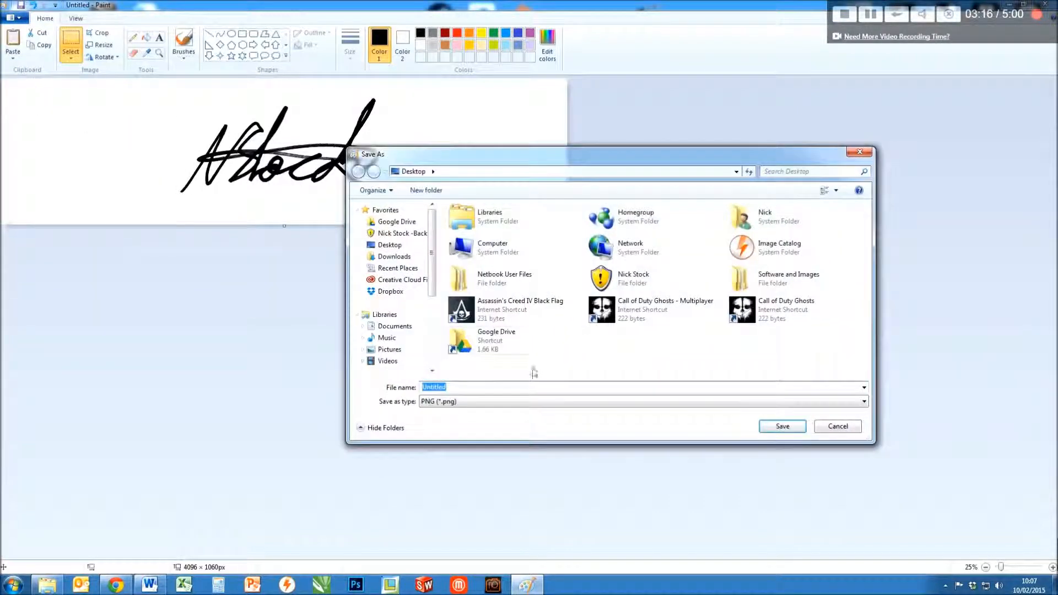
text(sig1)
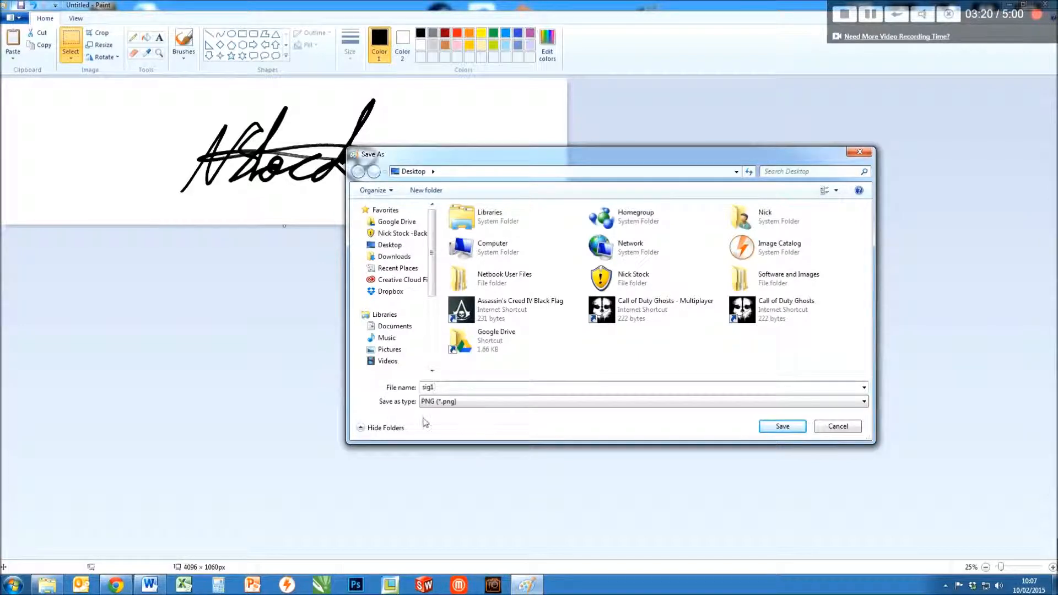
click(782, 426)
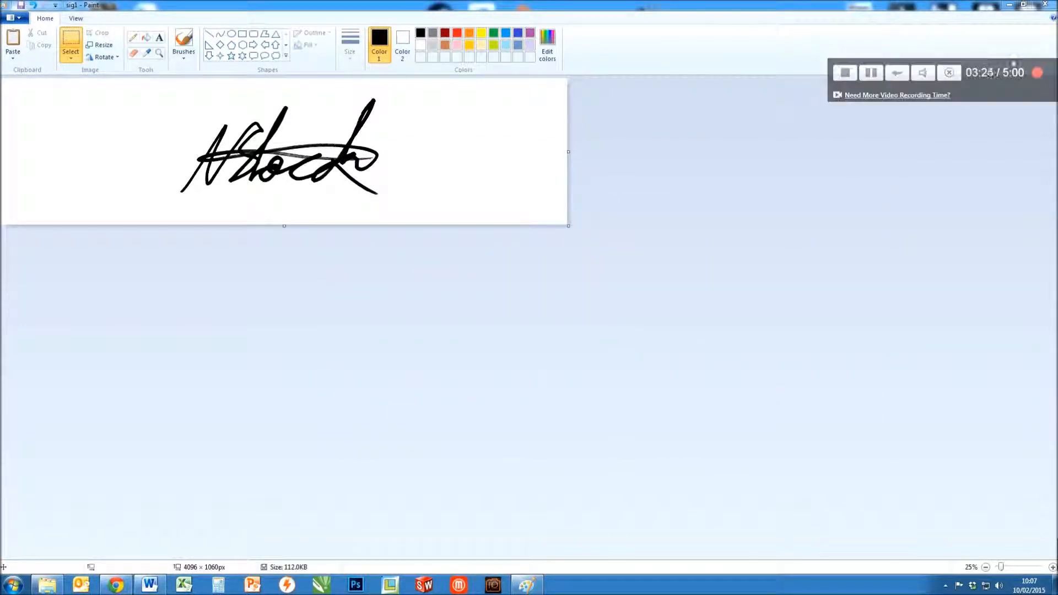
click(1047, 6)
drag(1017, 89, 956, 82)
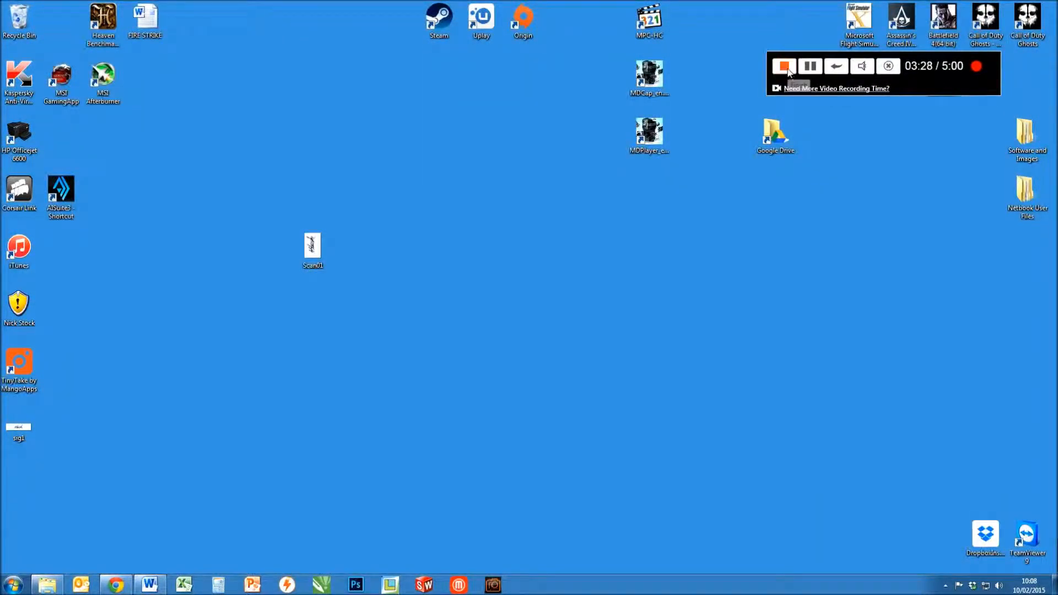